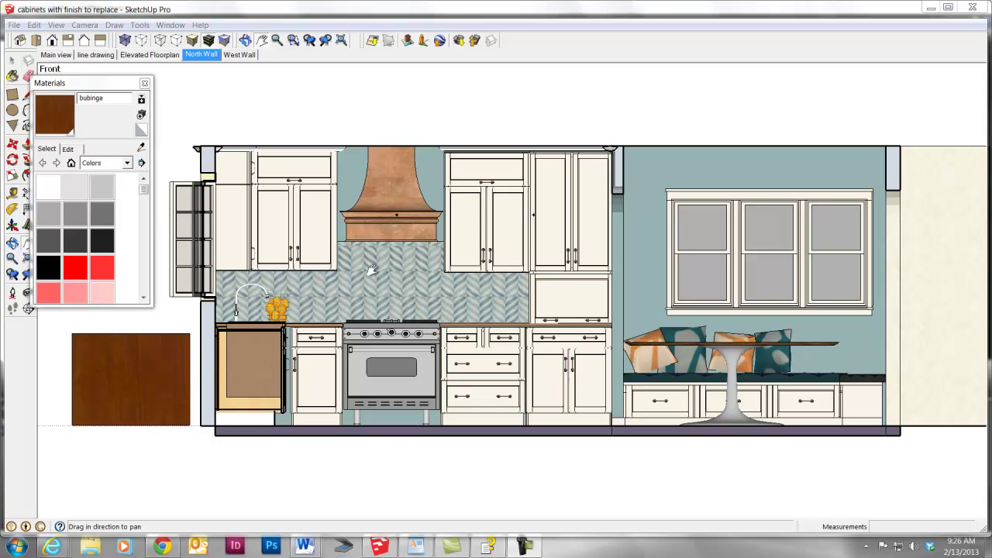
# Step: Paint the centre panel of the upper-left cabinet door with bubinga
pyautogui.rightClick(315, 220)
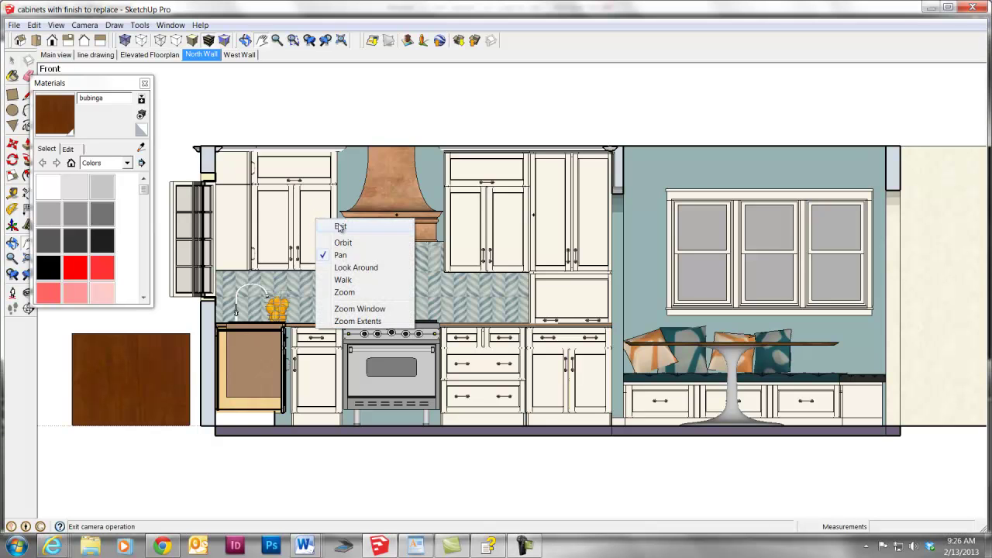
pyautogui.click(340, 227)
pyautogui.doubleClick(314, 216)
pyautogui.click(314, 217)
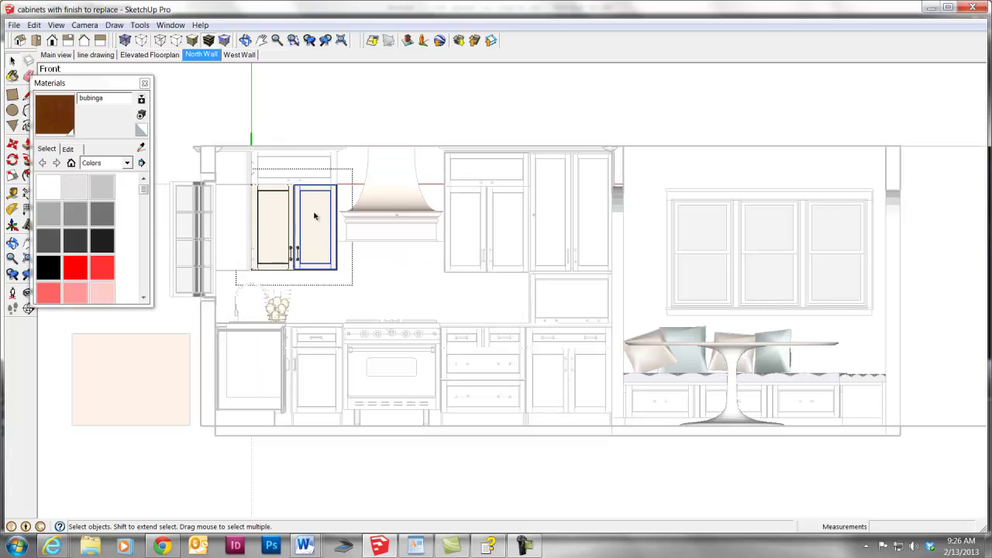
pyautogui.doubleClick(314, 216)
pyautogui.click(314, 215)
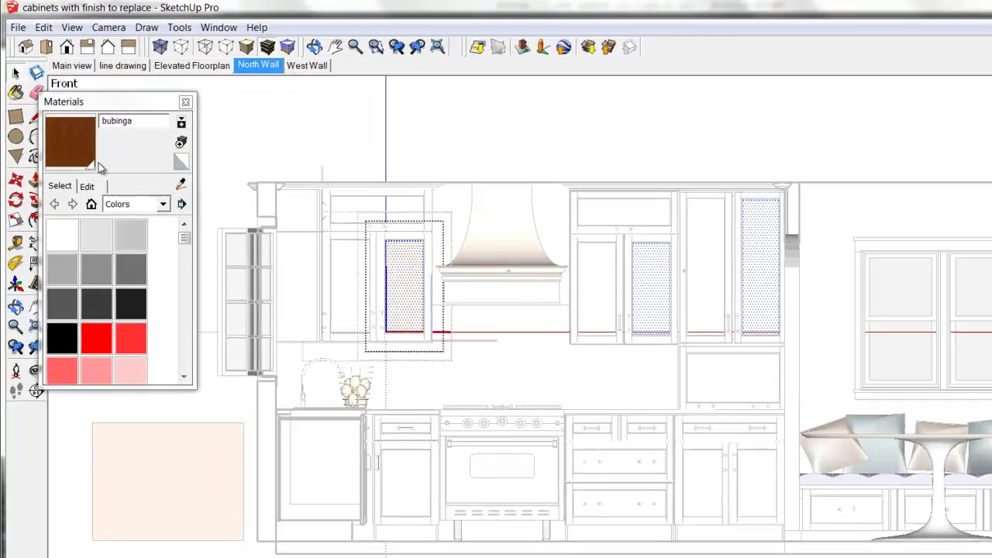
pyautogui.press('b')
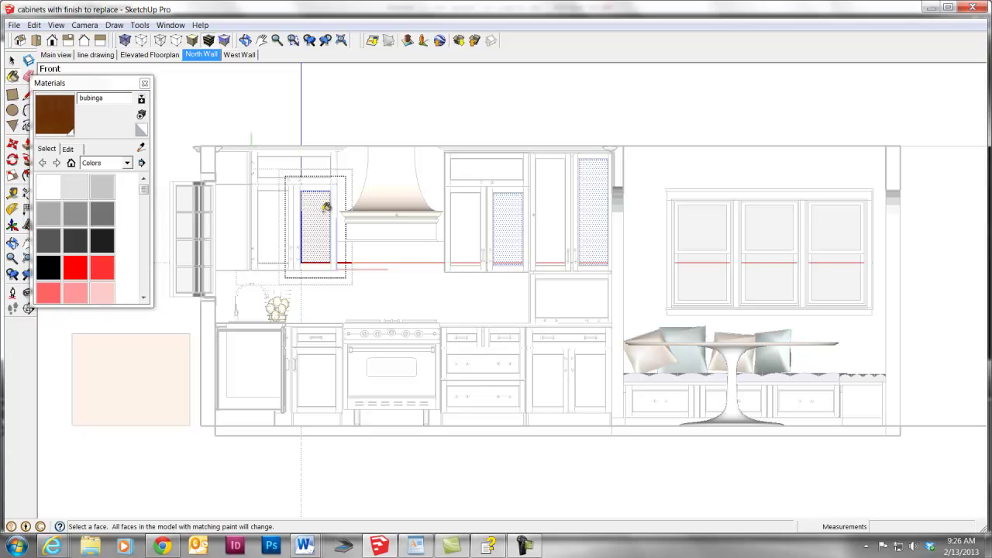
pyautogui.keyDown('shift'); pyautogui.click(326, 206); pyautogui.keyUp('shift')
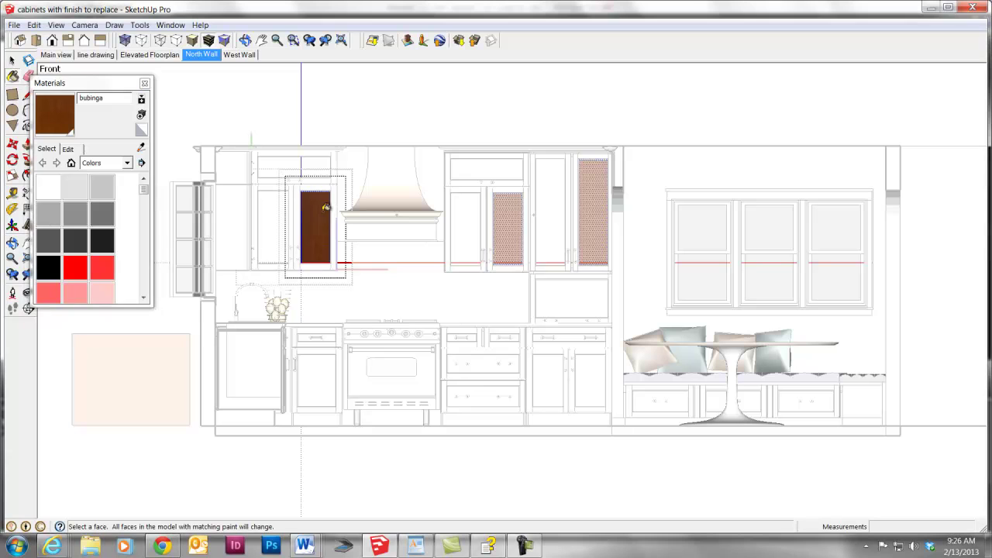
# Step: Paint the door's top rail with bubinga
pyautogui.press('space')
pyautogui.click(318, 190)
pyautogui.click(318, 190)
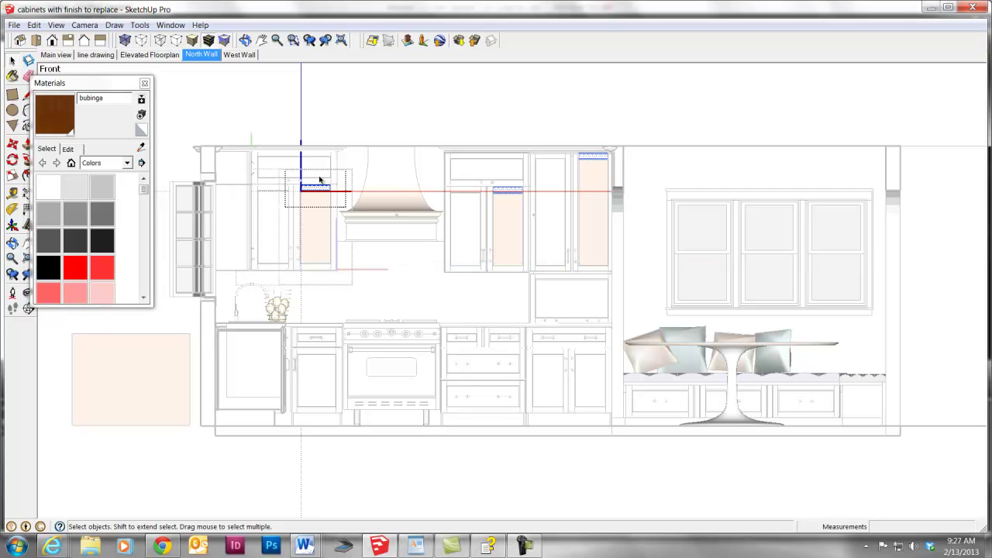
pyautogui.click(83, 123)
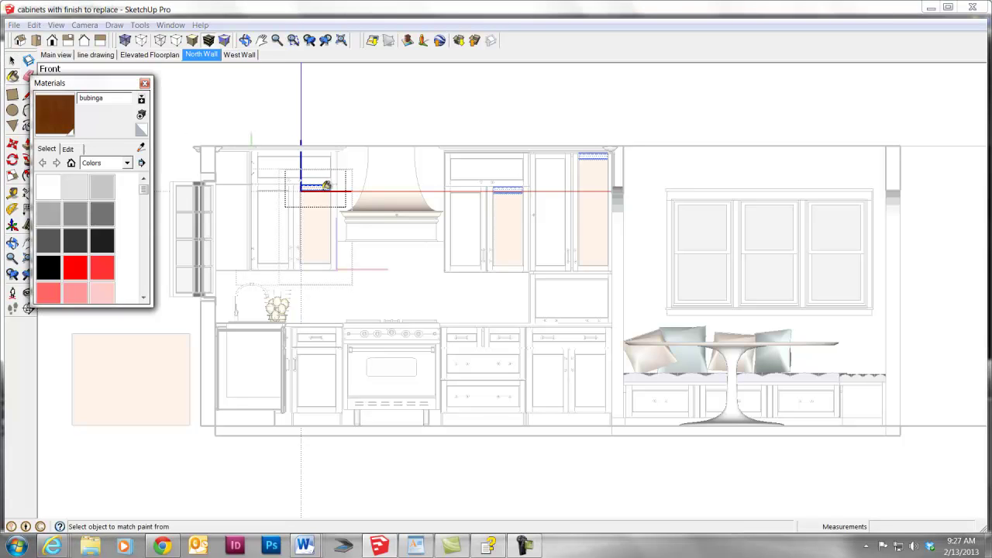
pyautogui.click(326, 187)
# Step: Paint the door's side strips with bubinga
pyautogui.scroll(4, 330, 190)
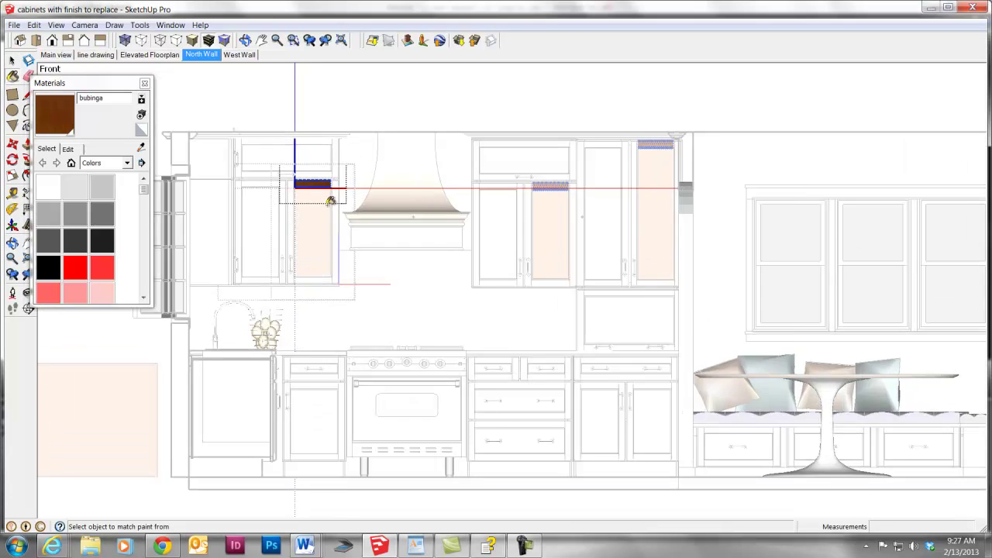
pyautogui.press('space')
pyautogui.click(339, 224)
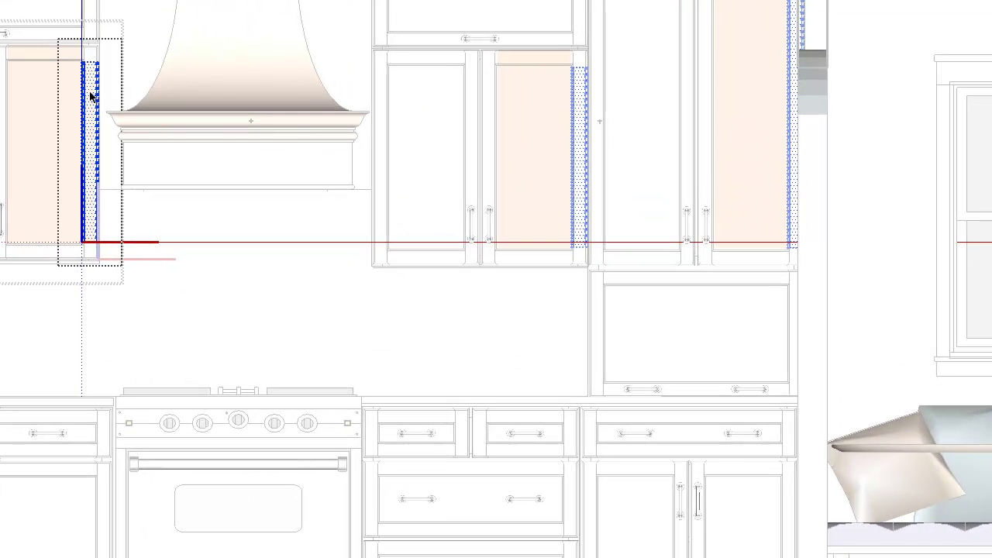
pyautogui.press('b')
pyautogui.click(97, 85)
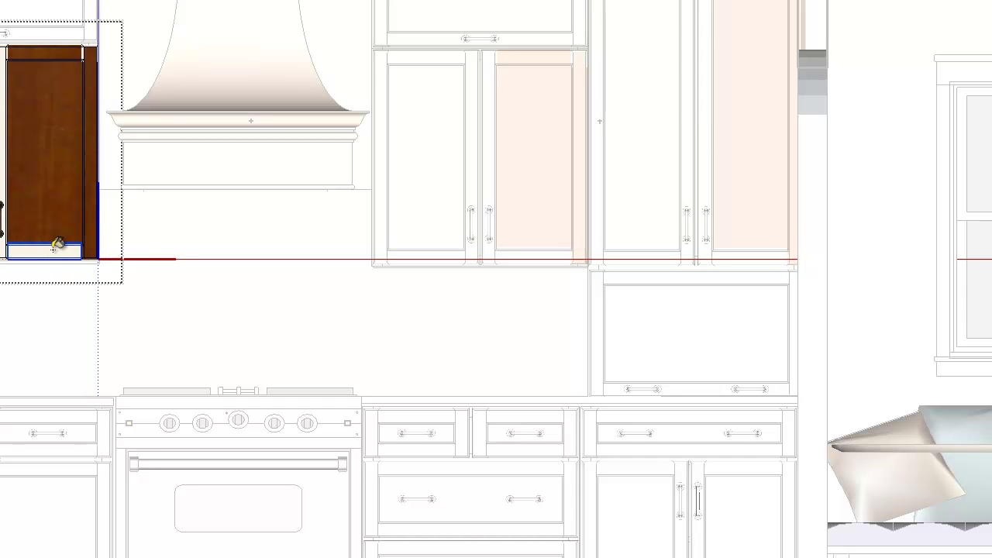
pyautogui.press('space')
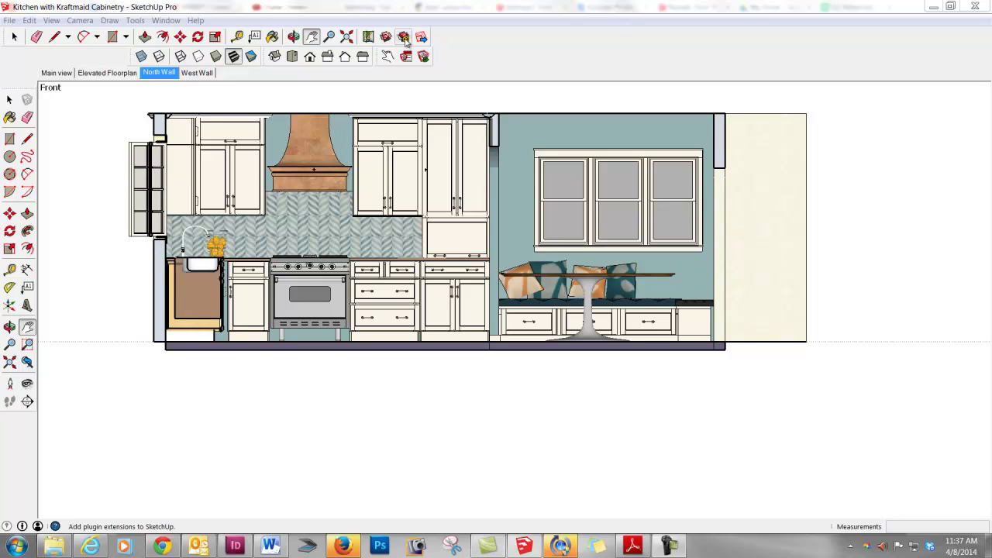
# Step: Search the Extension Warehouse for 'material replacer' and scroll to the Material Replacer result
pyautogui.click(404, 37)
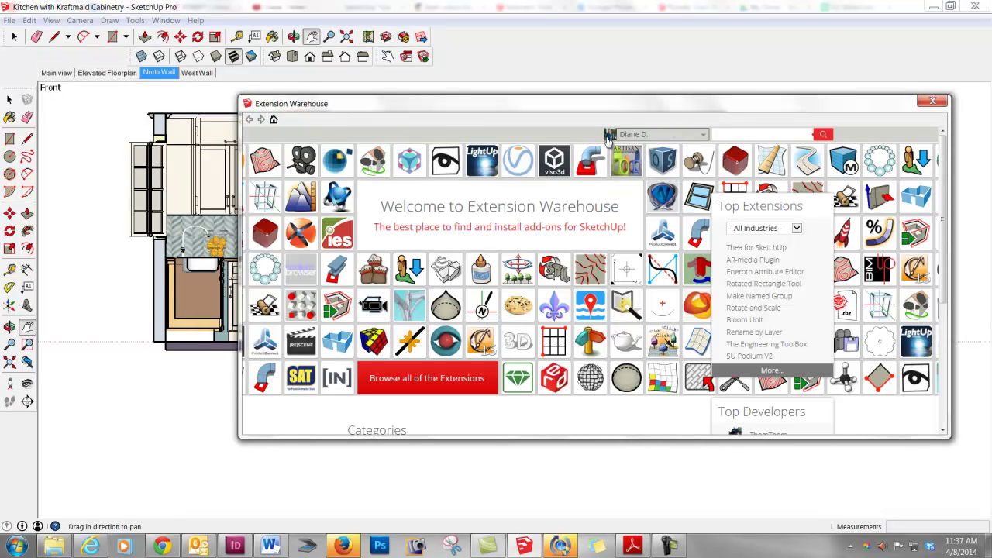
pyautogui.click(699, 138)
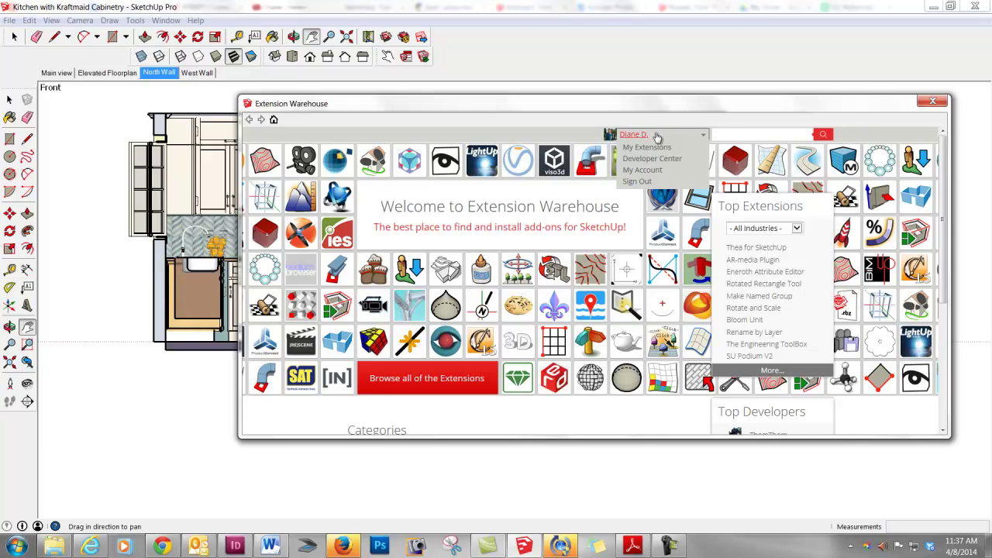
pyautogui.click(582, 135)
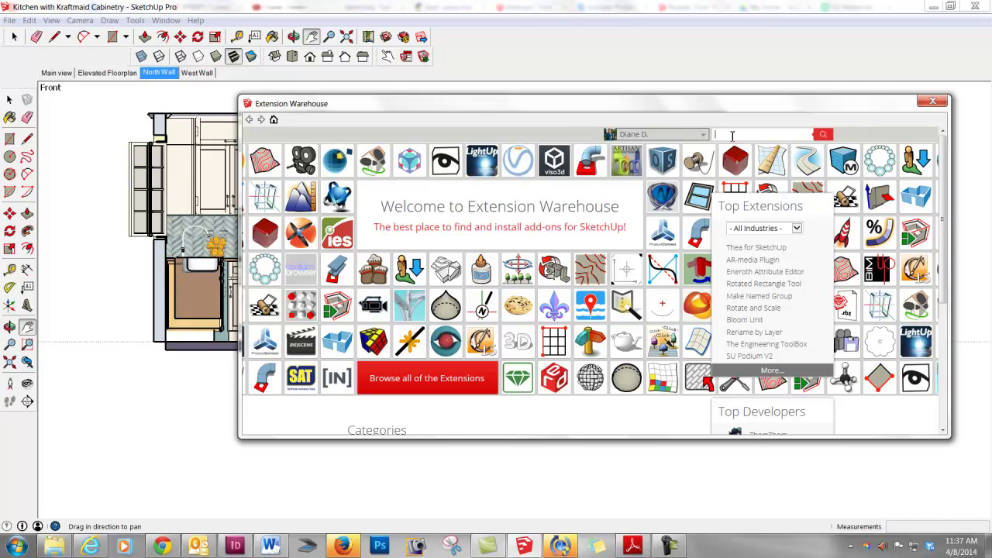
pyautogui.write('material replacer')
pyautogui.press('Return')
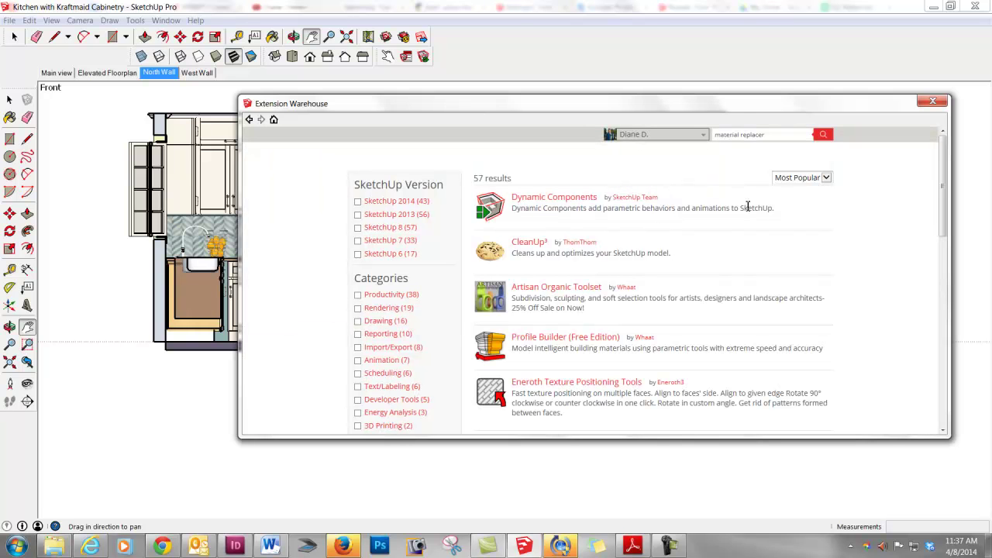
pyautogui.moveTo(943, 178); pyautogui.dragTo(954, 375)
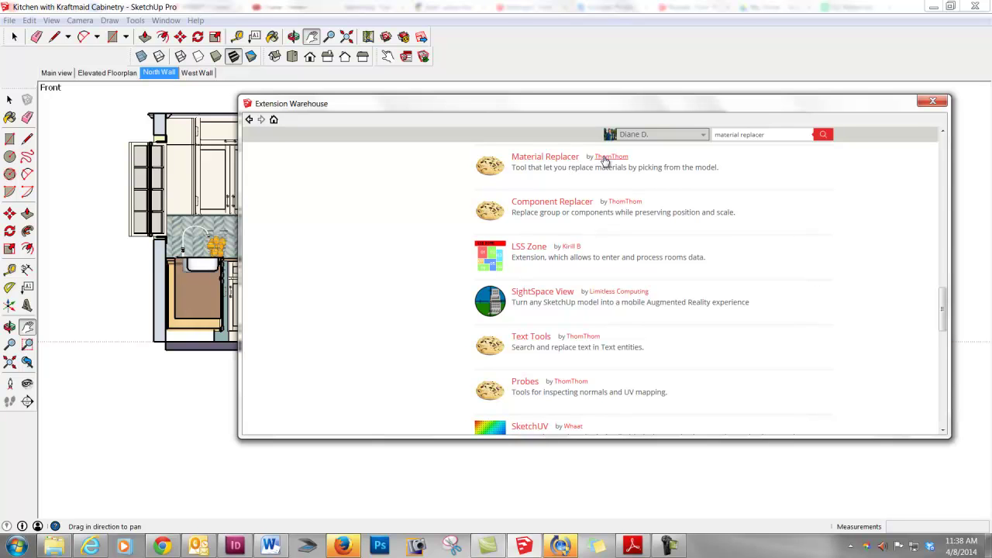
# Step: Install Material Replacer from its Extension Warehouse page, approving the permission prompt
pyautogui.click(547, 158)
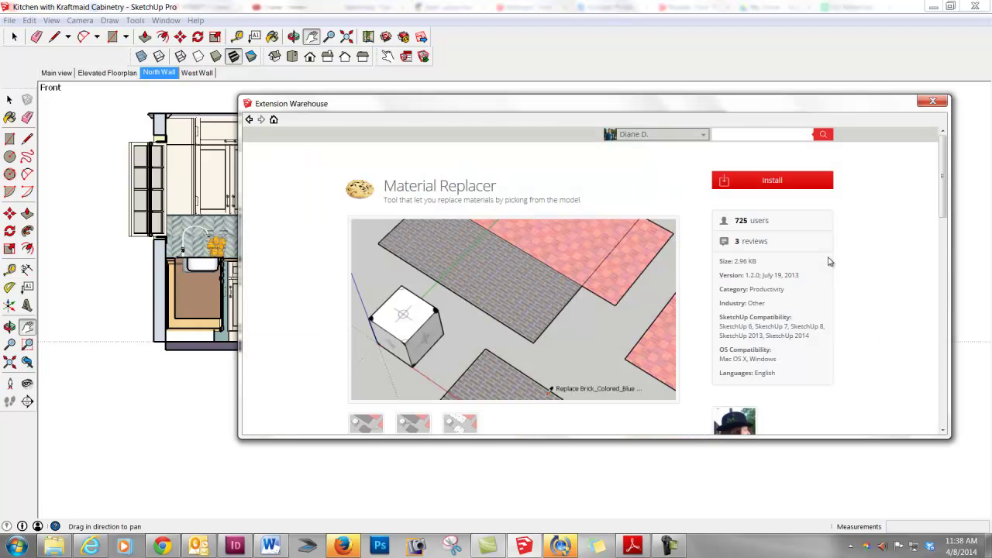
pyautogui.click(773, 184)
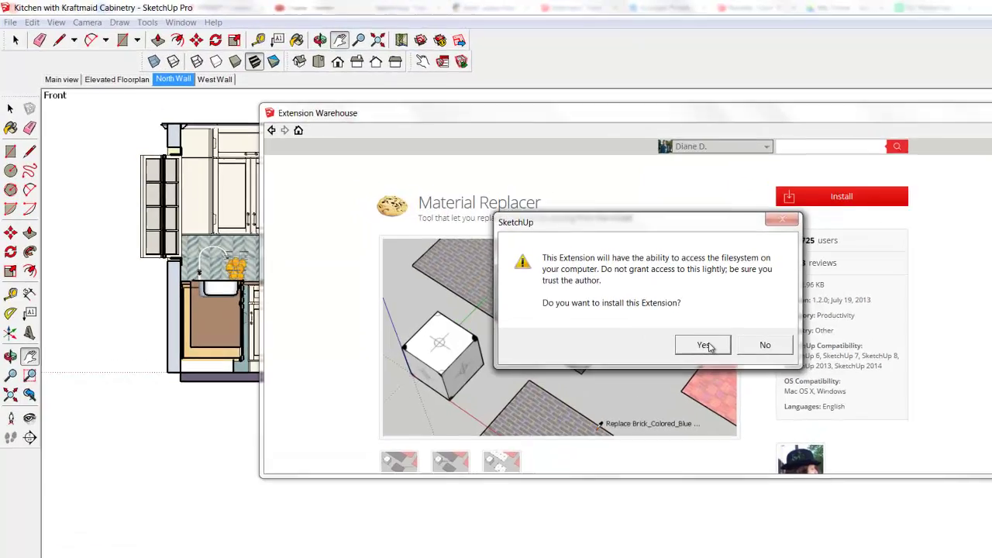
pyautogui.click(705, 346)
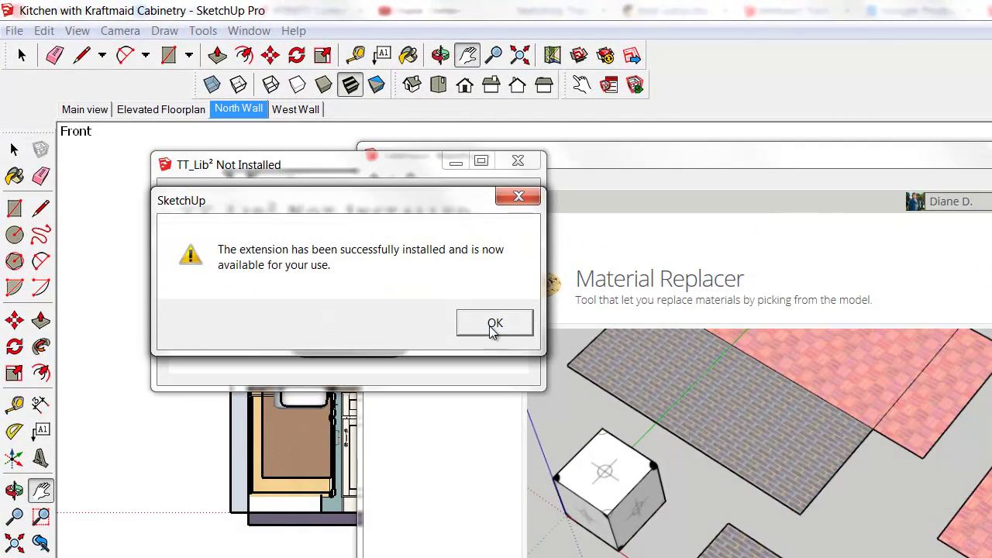
pyautogui.click(494, 325)
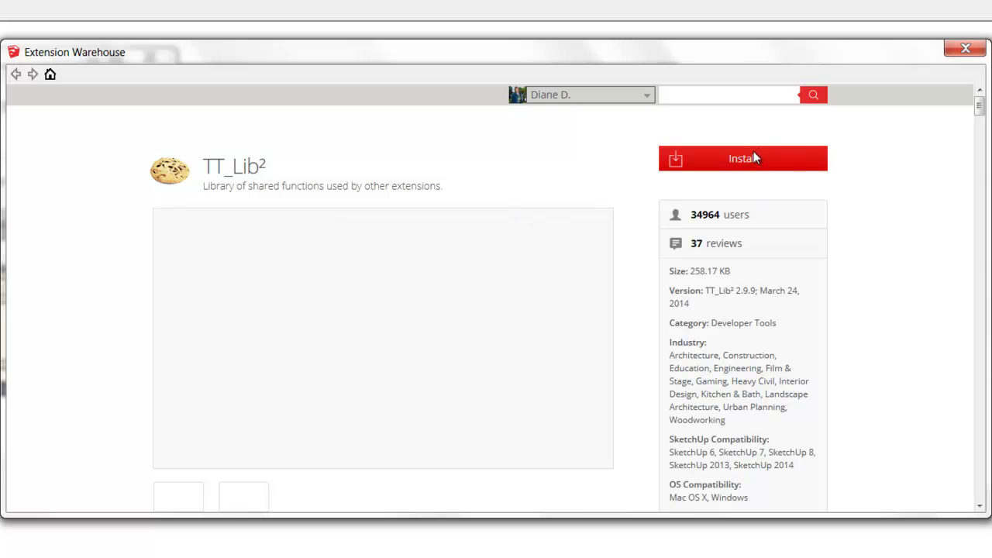
# Step: Install the TT_Lib² library, approving the prompt and confirming success
pyautogui.click(742, 162)
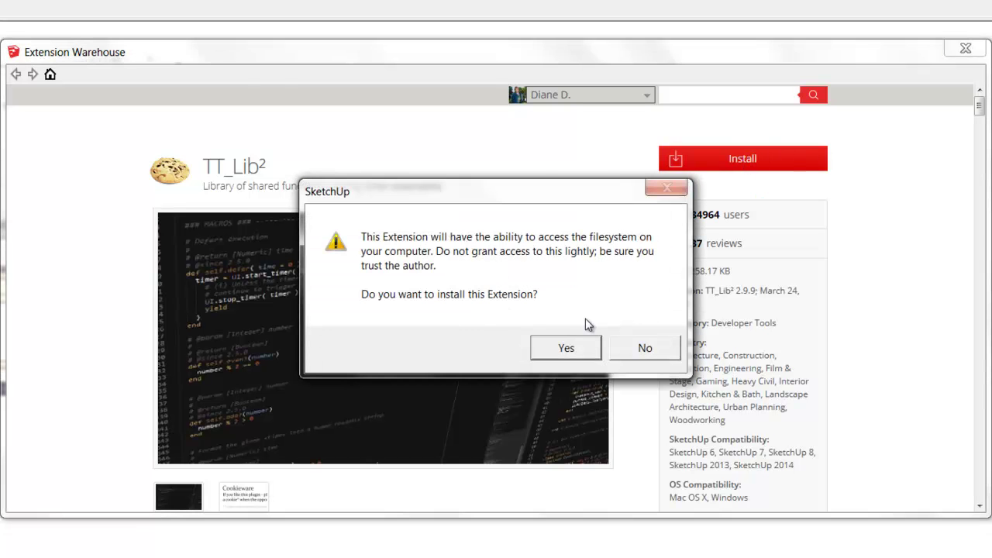
pyautogui.click(565, 349)
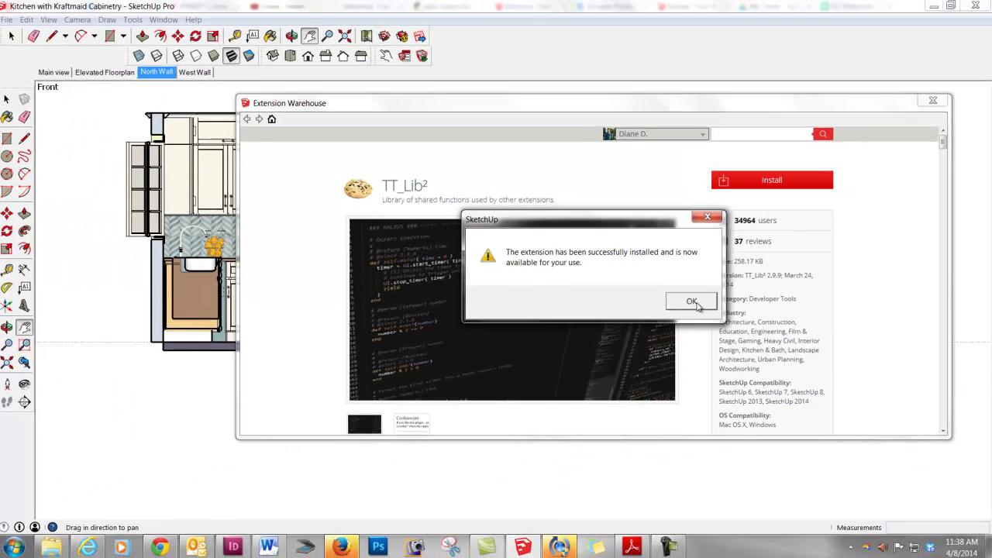
pyautogui.click(637, 329)
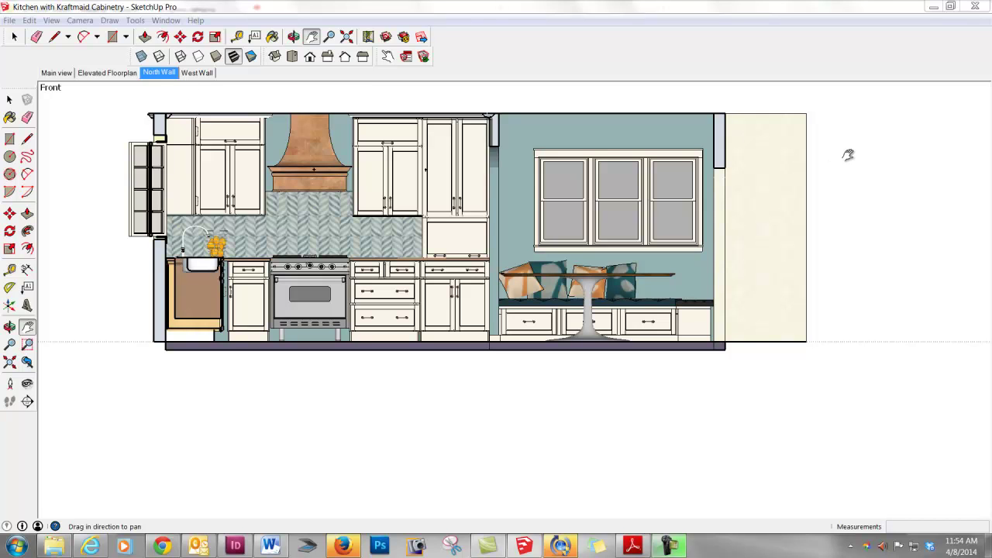
# Step: Restart SketchUp with the kitchen model and open the Tools menu
pyautogui.click(978, 8)
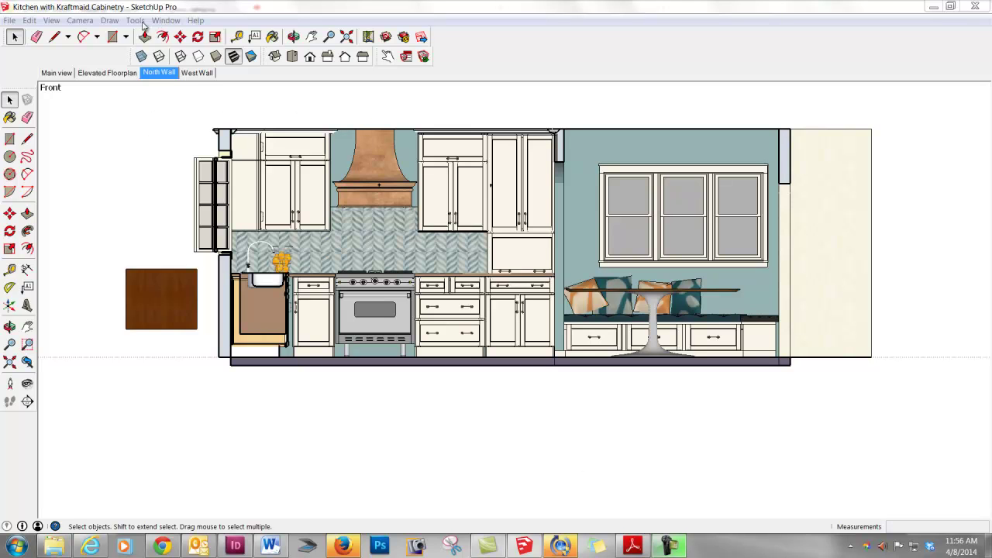
pyautogui.click(136, 22)
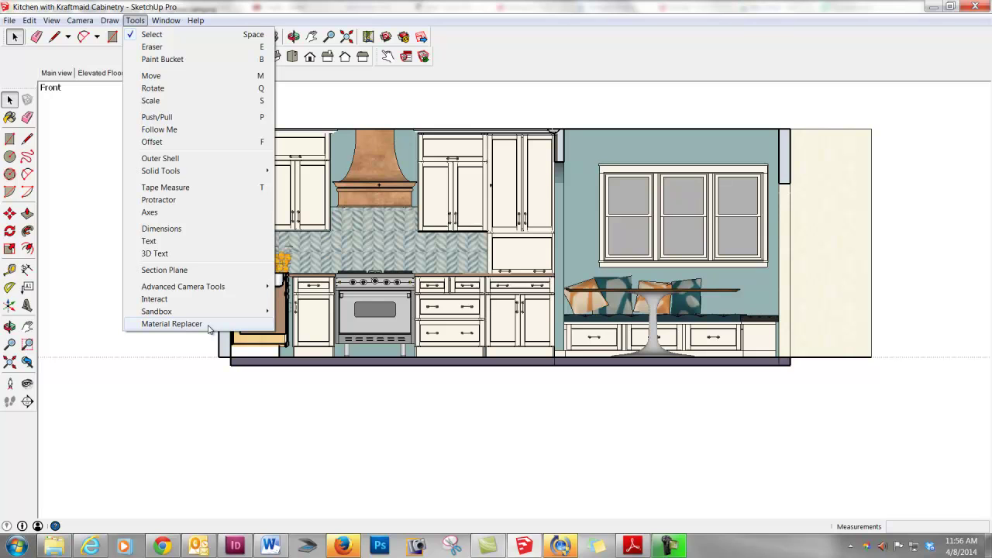
# Step: Use Material Replacer to swap the cabinets' Maple_Canvas_Vert material for the bubinga sample
pyautogui.click(190, 324)
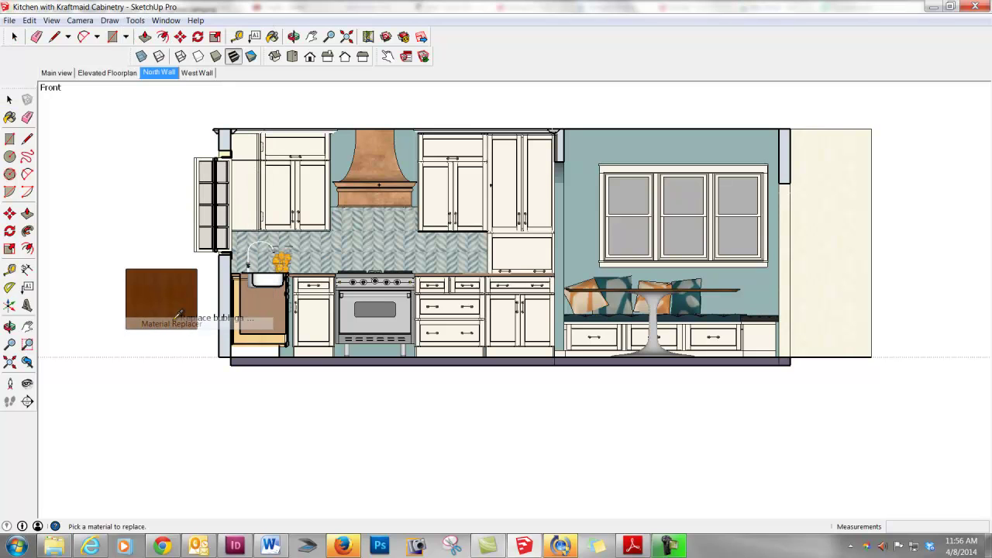
pyautogui.click(271, 168)
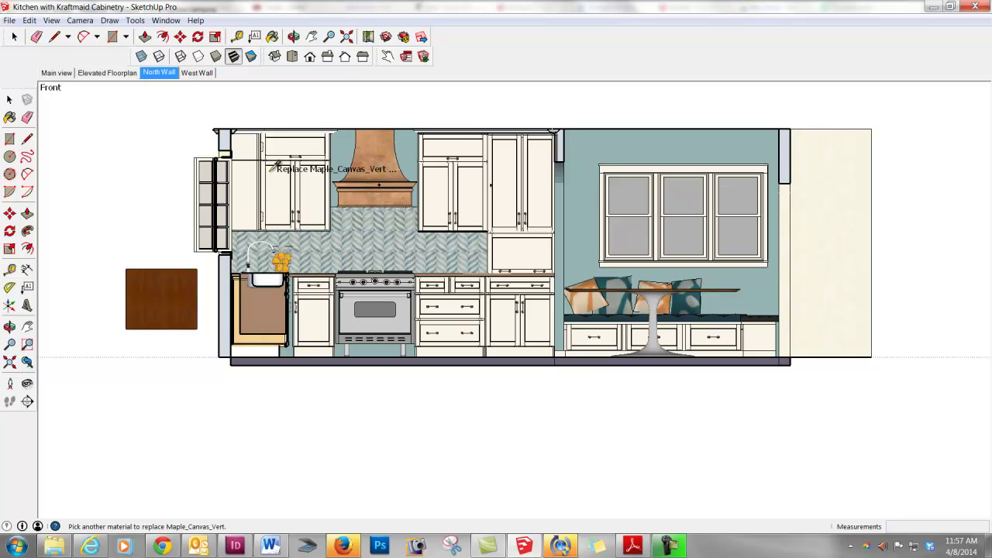
pyautogui.click(145, 285)
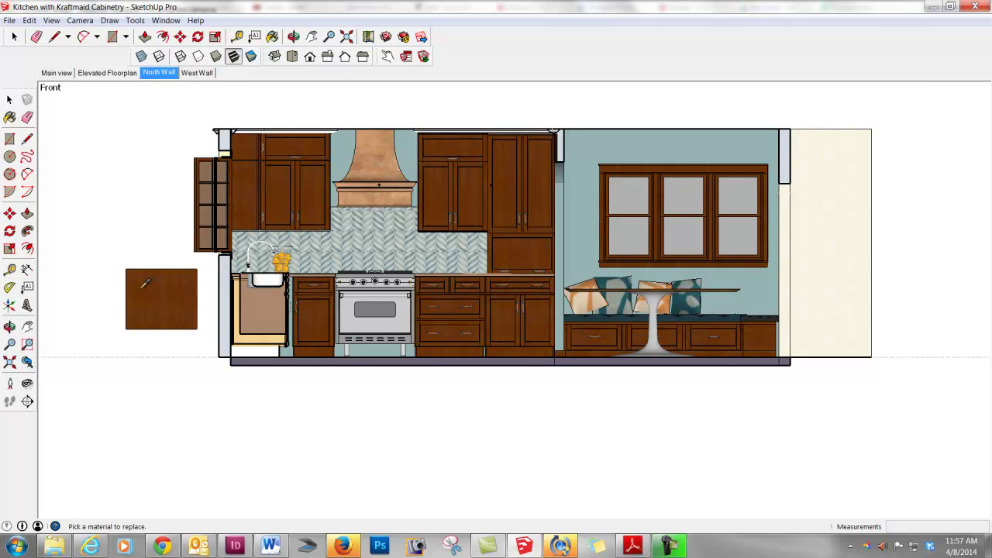
pyautogui.click(707, 357)
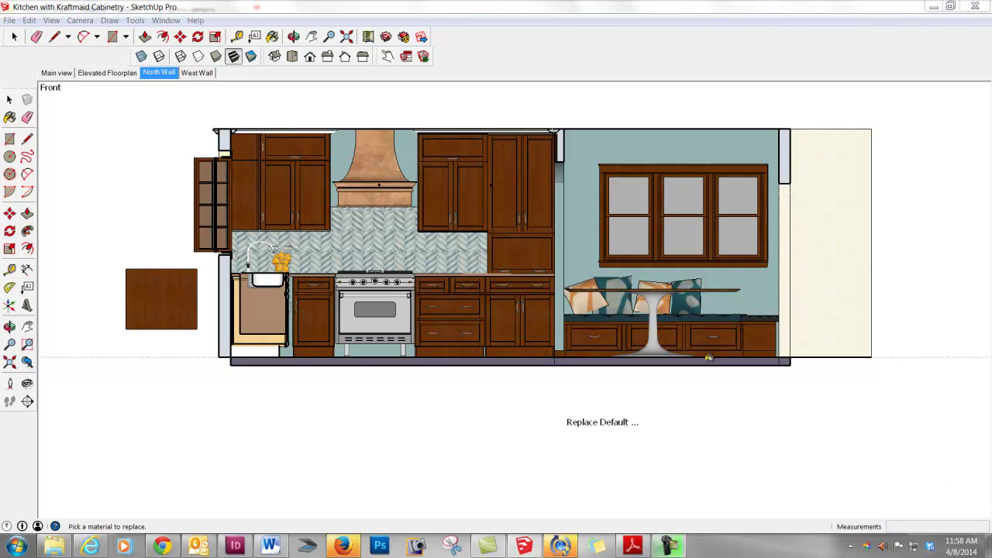